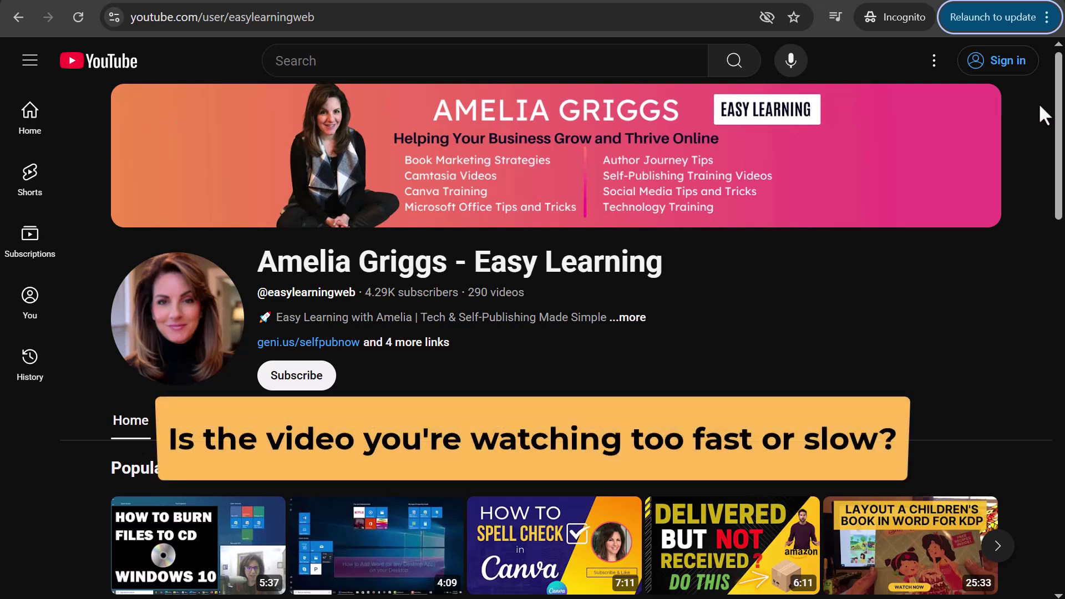
Step: Scroll the Easy Learning channel page down until the Popular videos row is visible
left_click_drag(1058, 100, 1057, 150)
mouse_move(862, 368)
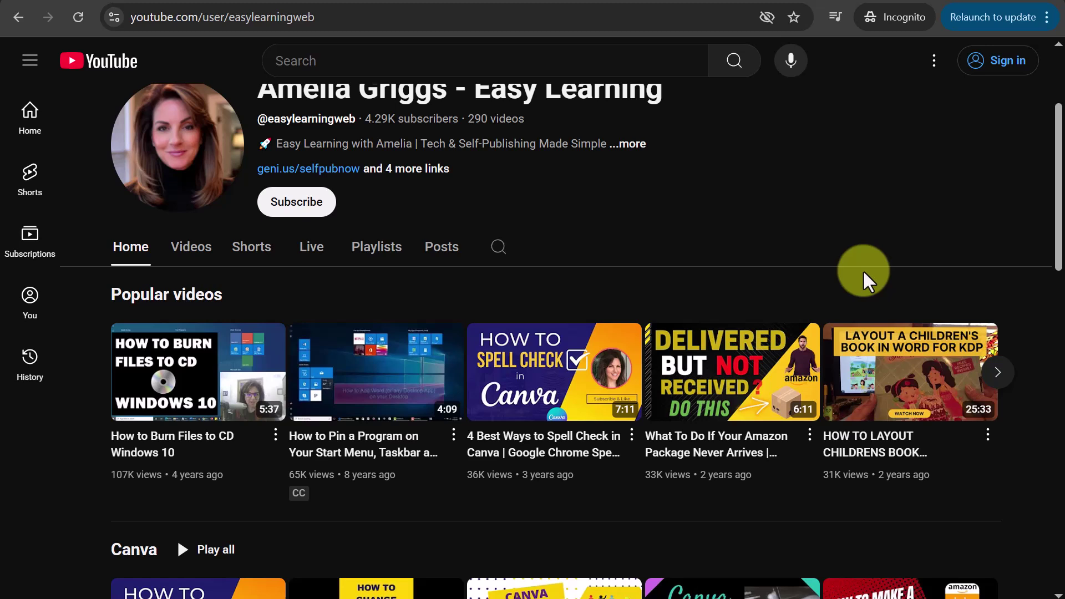
left_click_drag(1055, 121, 1058, 251)
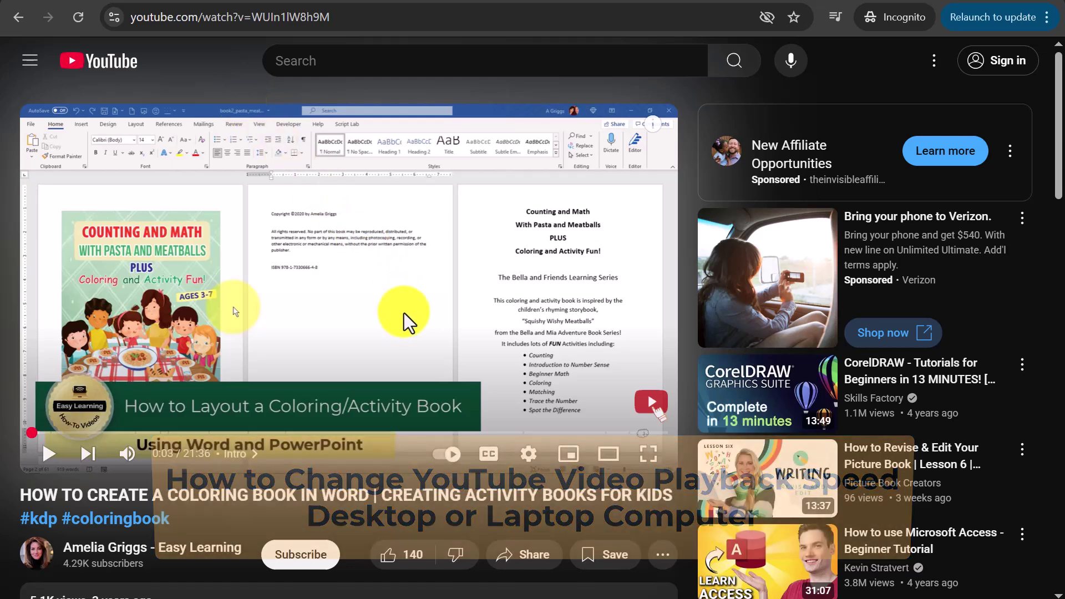
Step: Set the coloring book video's custom playback speed to 1.5x and let it play
left_click(527, 454)
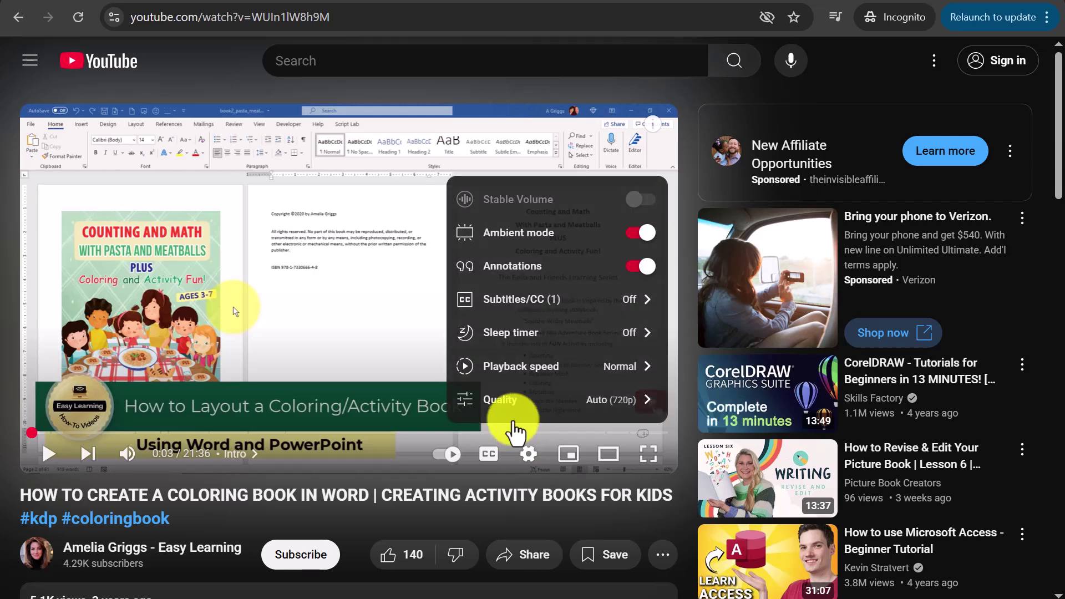
left_click(516, 370)
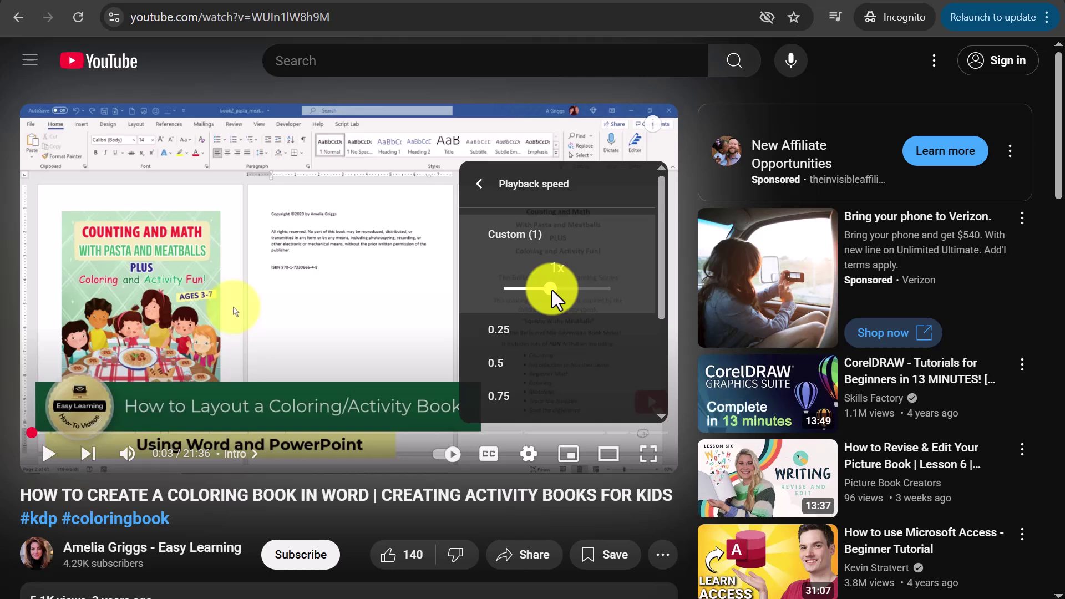
left_click_drag(514, 282, 615, 300)
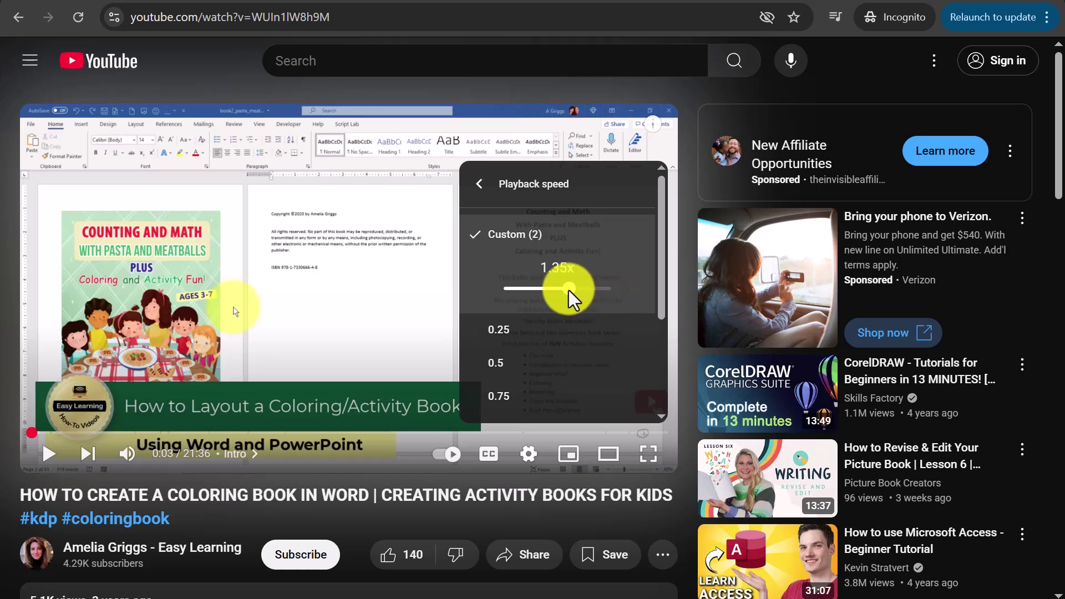
left_click_drag(534, 293, 577, 289)
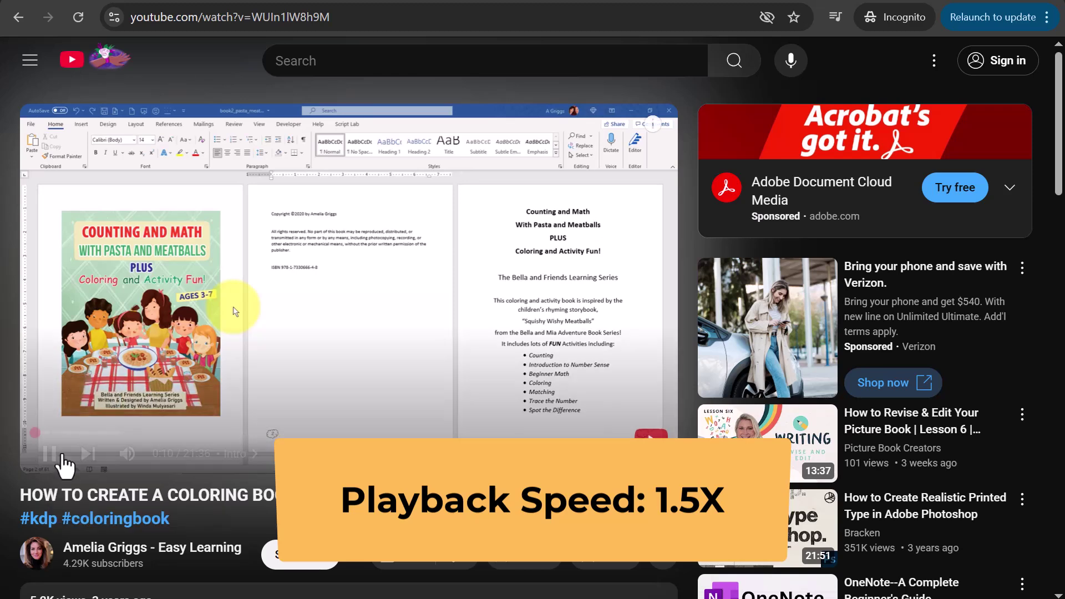
Step: Raise the custom playback speed to 2x and resume playing the video
left_click(48, 454)
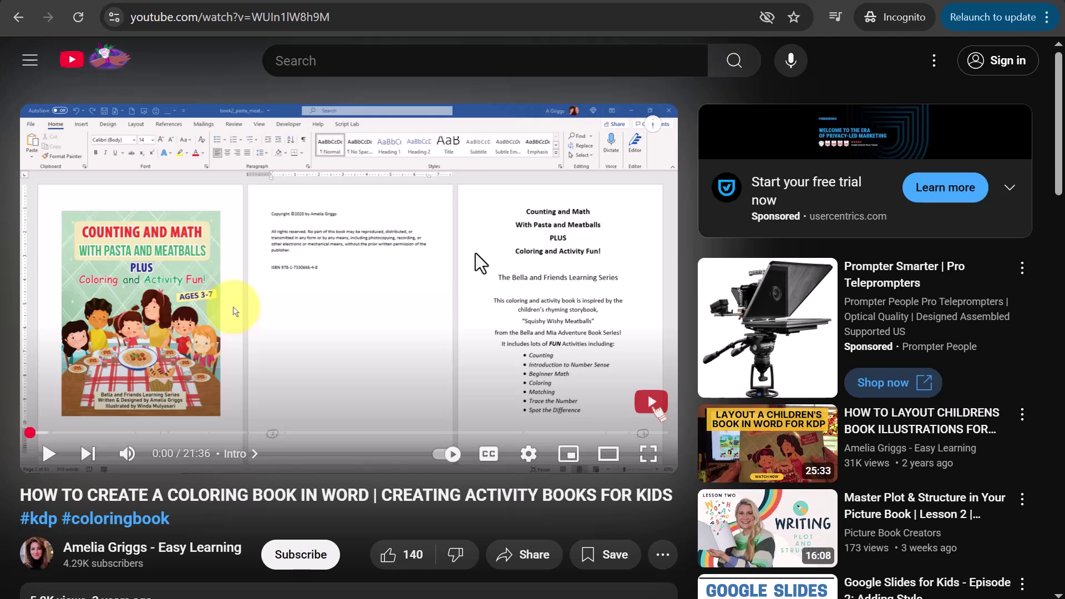
left_click(529, 454)
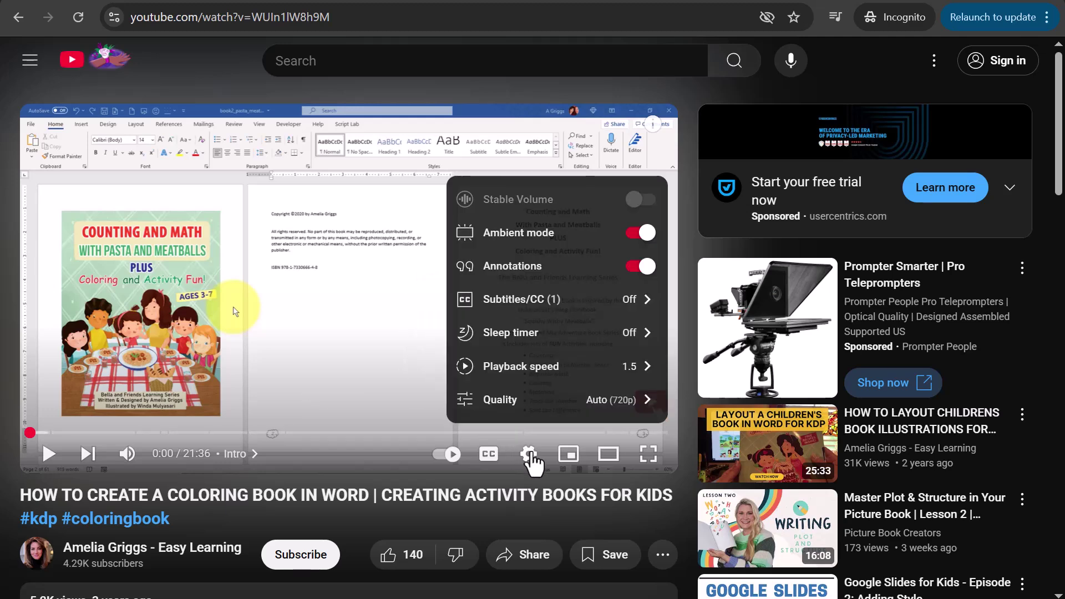
left_click(626, 375)
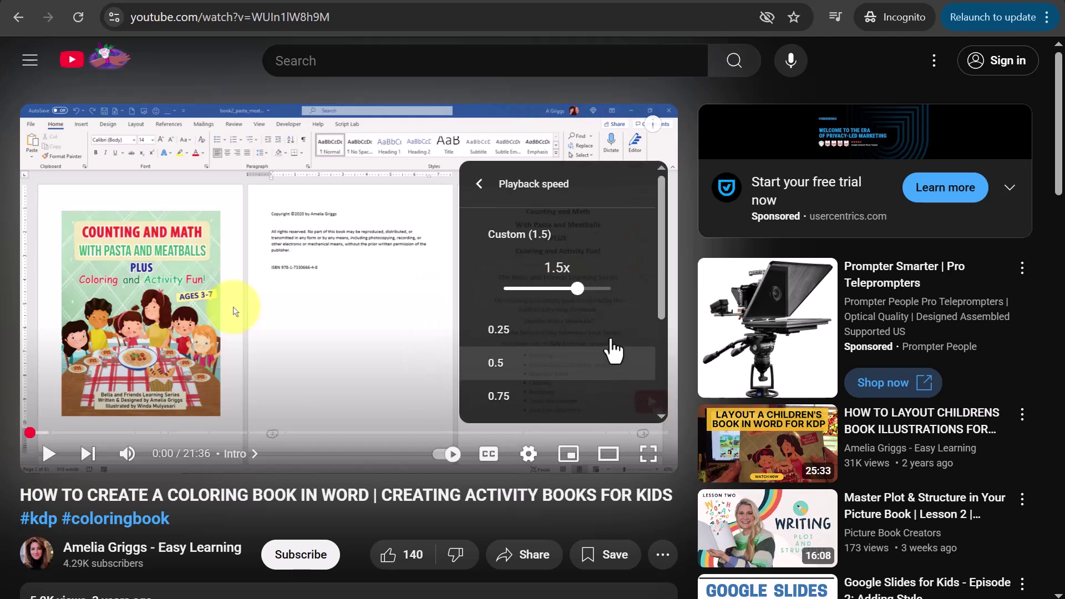
left_click_drag(577, 288, 623, 298)
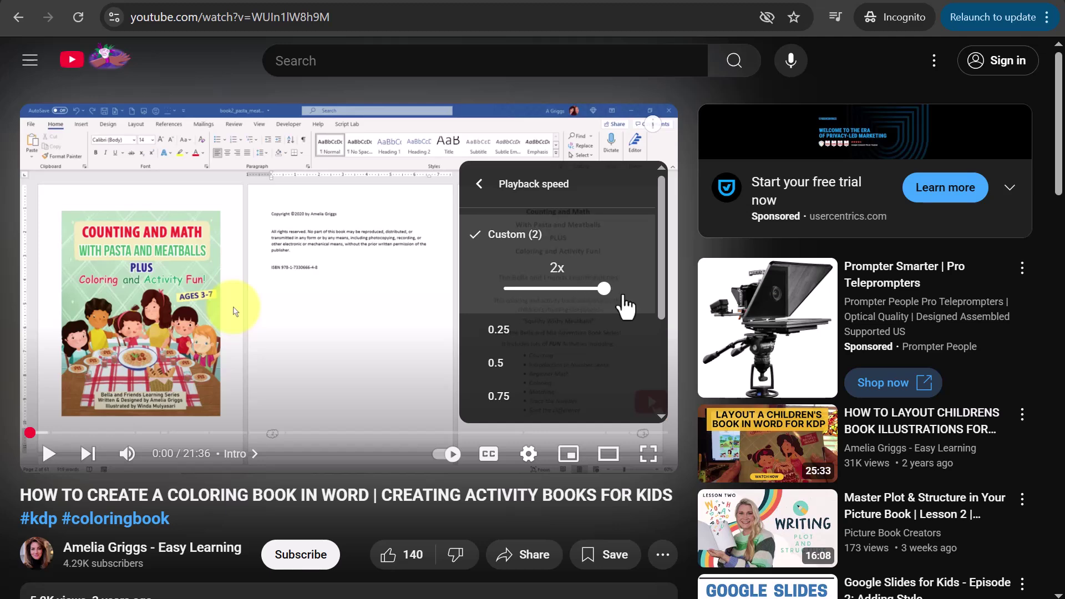
left_click(408, 308)
left_click(49, 454)
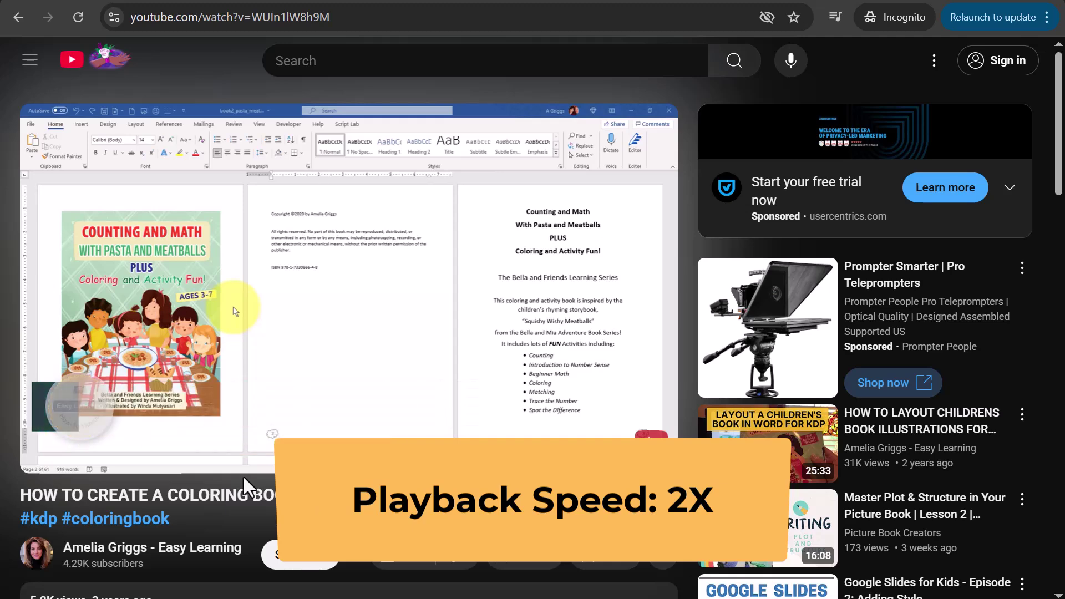
Step: Pause the video and bring up the playback speed options again
left_click(49, 454)
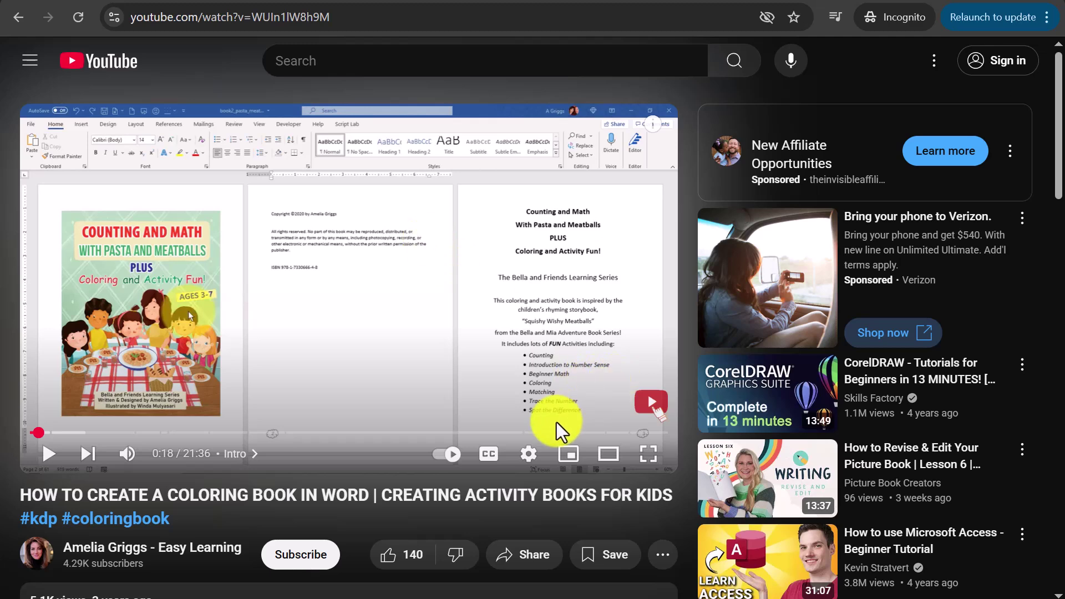
left_click(528, 456)
left_click(511, 369)
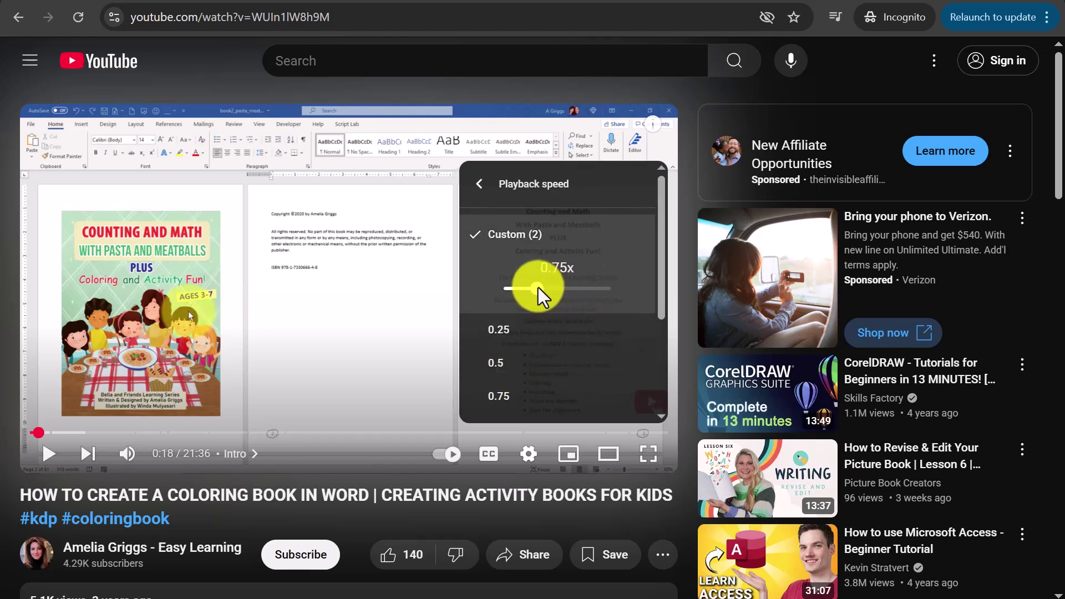
Step: Play the video briefly at 0.75x, then drag the custom speed back toward 1x
left_click(47, 454)
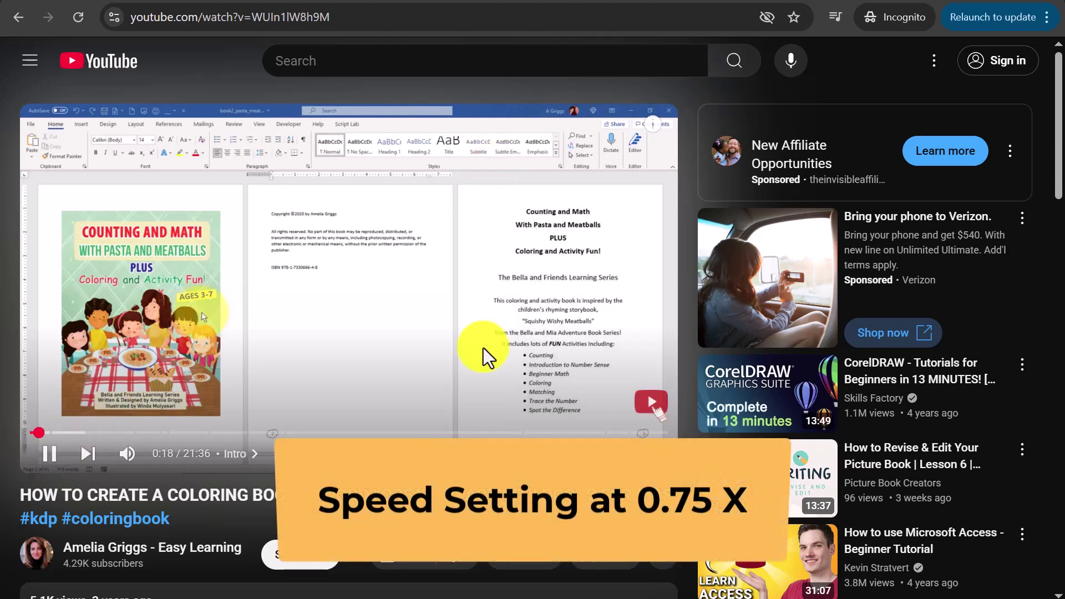
left_click(48, 454)
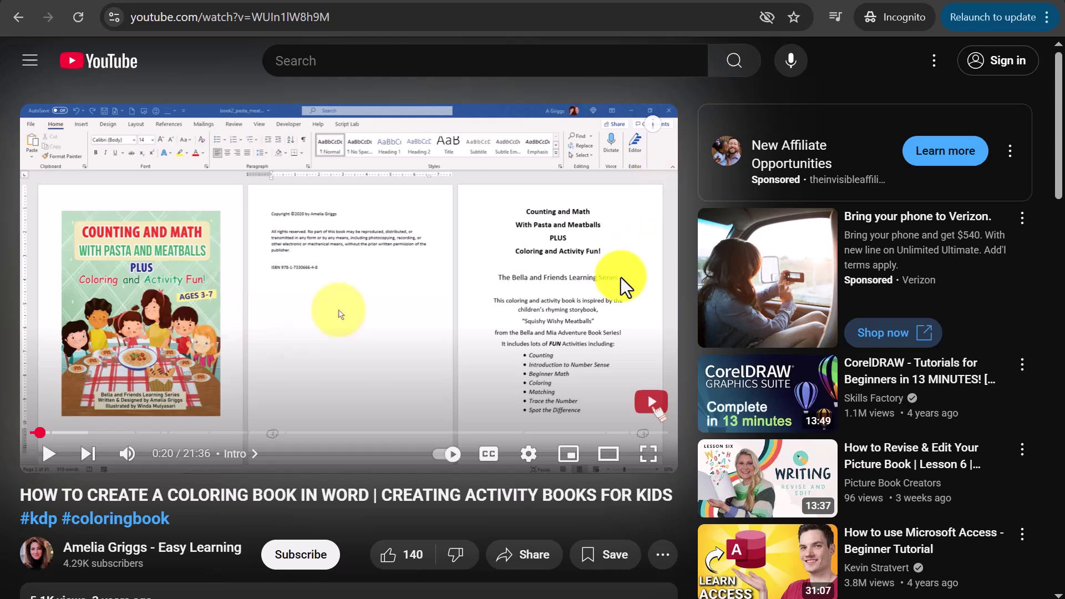
left_click(529, 456)
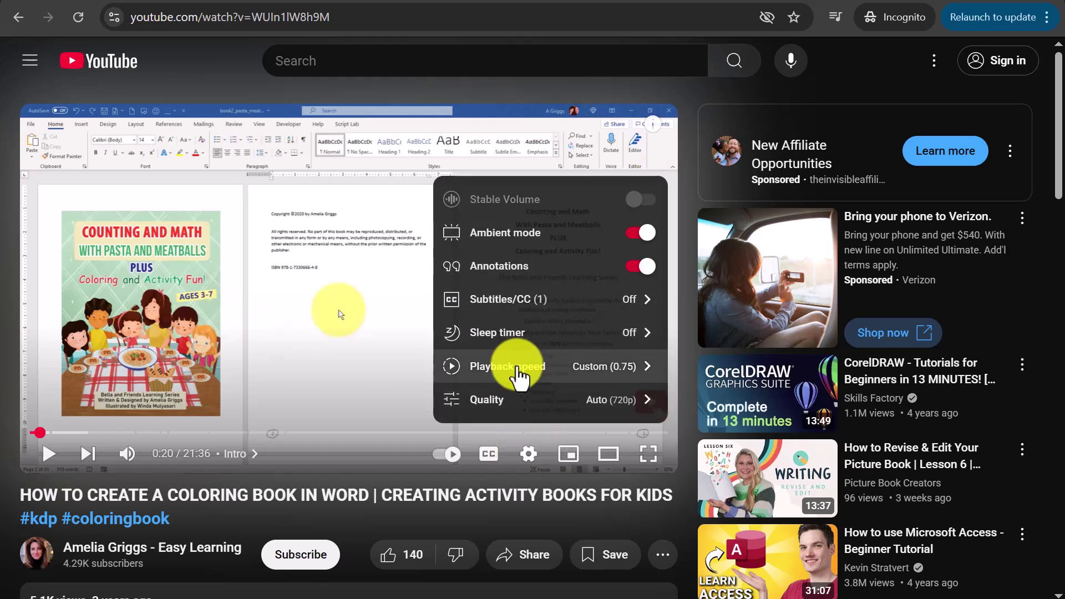
left_click(454, 374)
left_click_drag(546, 288, 550, 289)
left_click(431, 313)
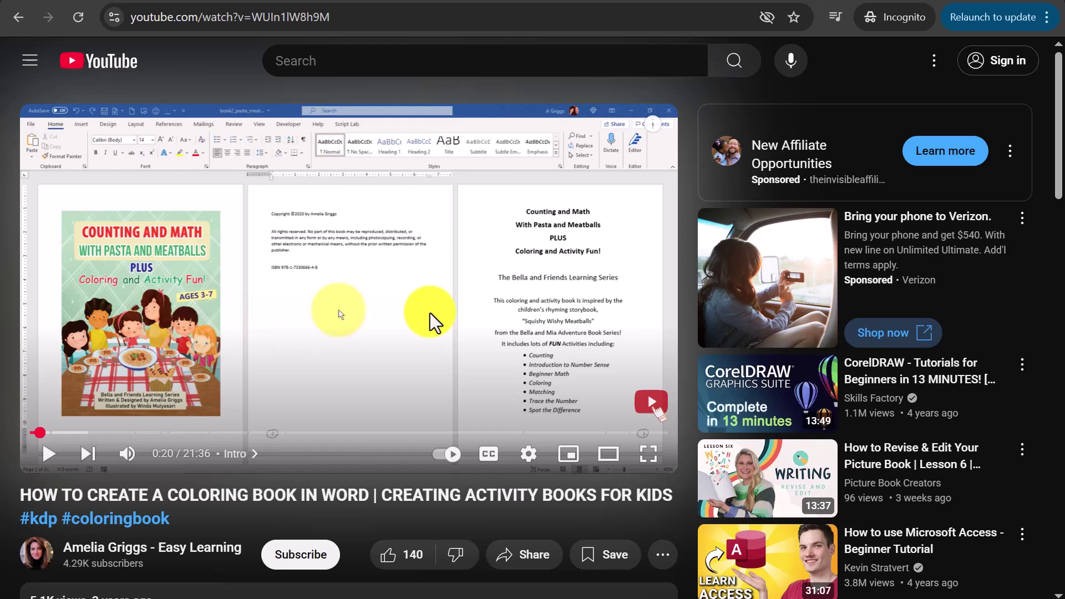
Step: Adjust speed with Shift+> and Shift+<, play at a faster speed, and pause at 0:33
key("shift+period")
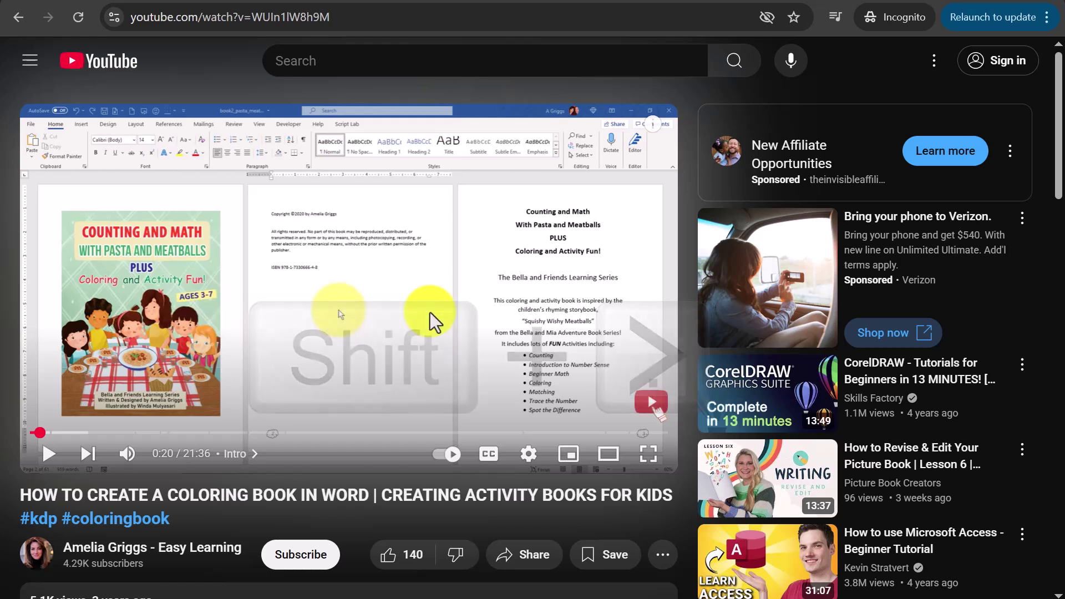
key("shift+comma")
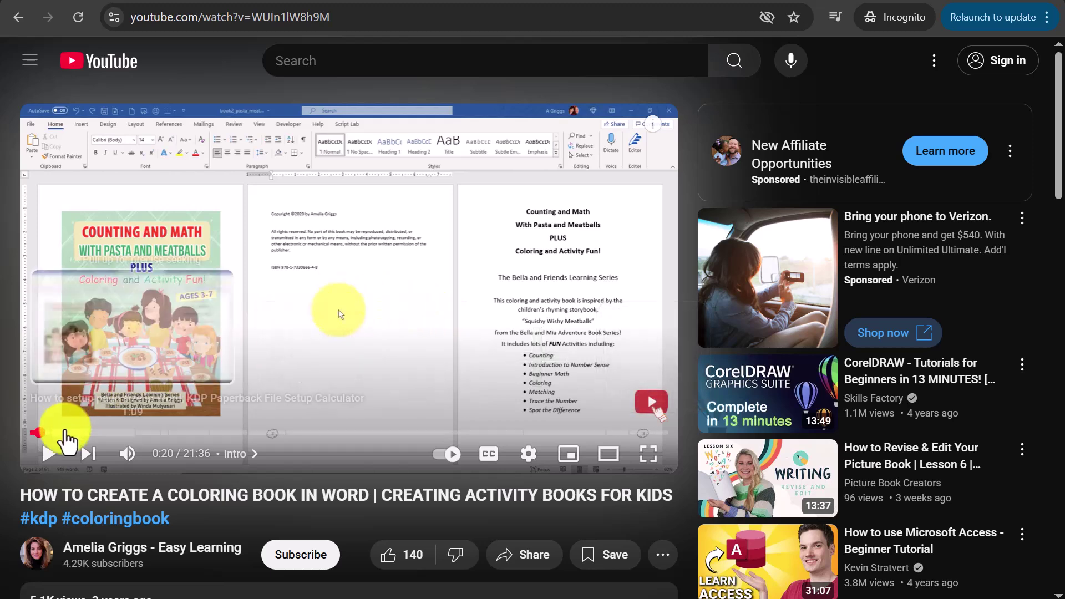
left_click(43, 458)
key("shift+period")
key("shift+period")
key("shift+period")
key("shift+period")
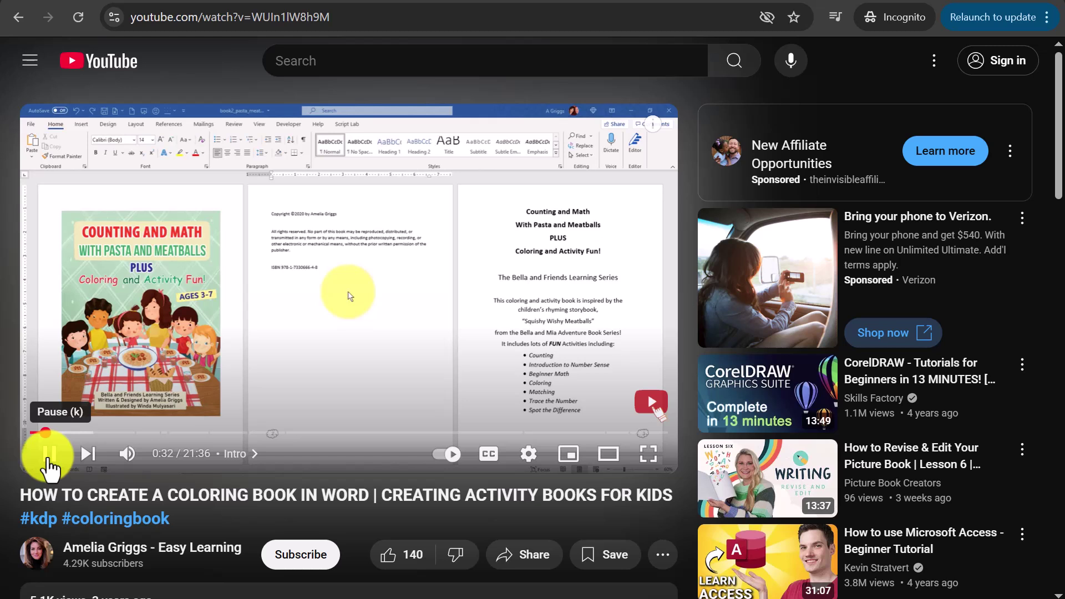
left_click(48, 460)
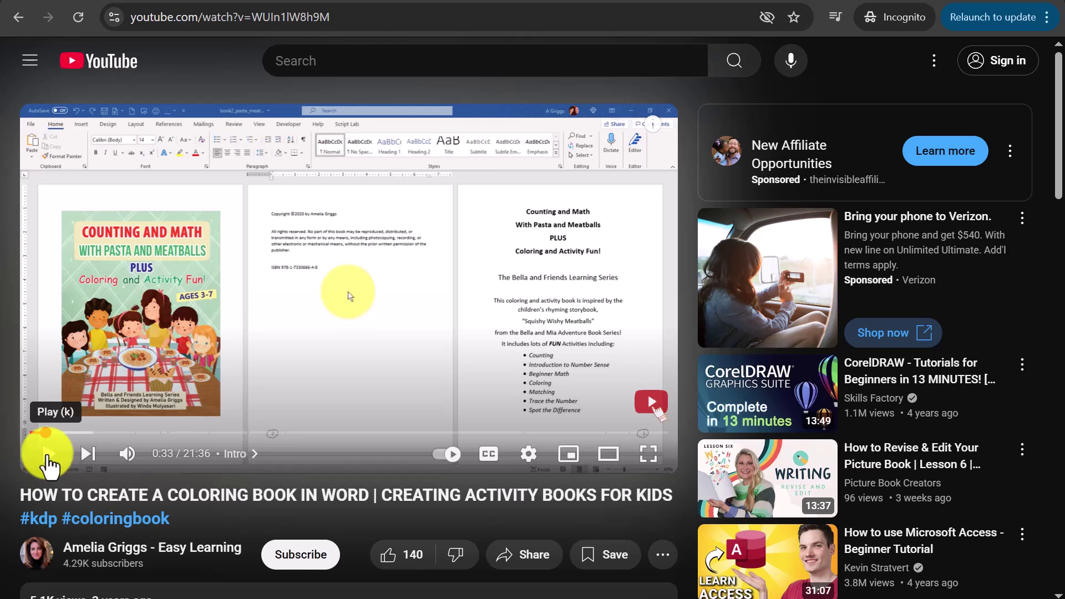
Step: Resume playback, step the speed down to 0.75x with Shift+<, and pause at 0:41
left_click(48, 461)
key("shift+comma")
key("shift+comma")
key("shift+comma")
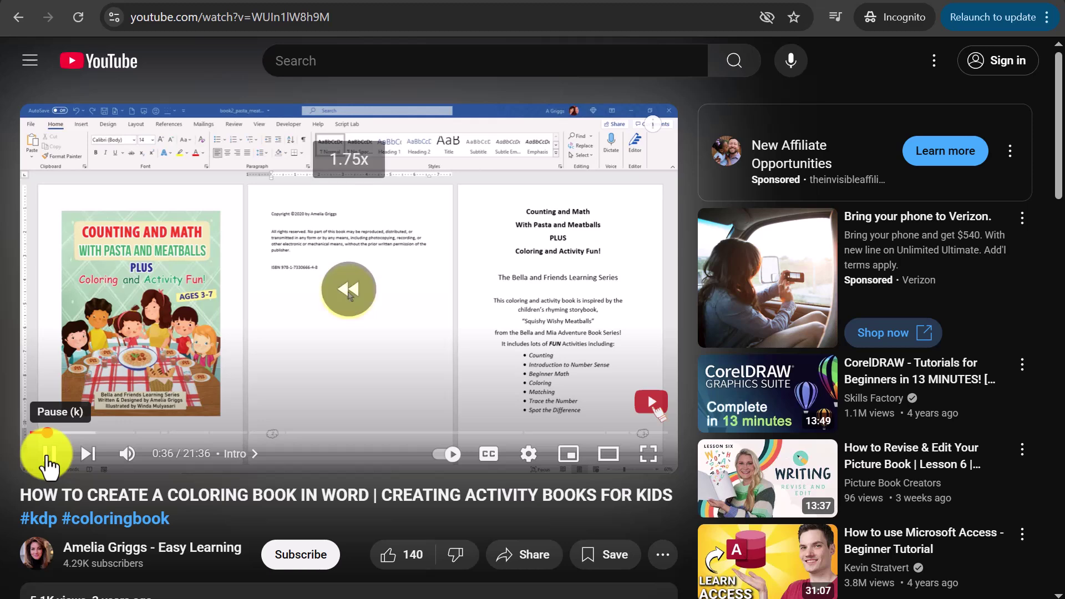
key("shift+comma")
key("shift+comma")
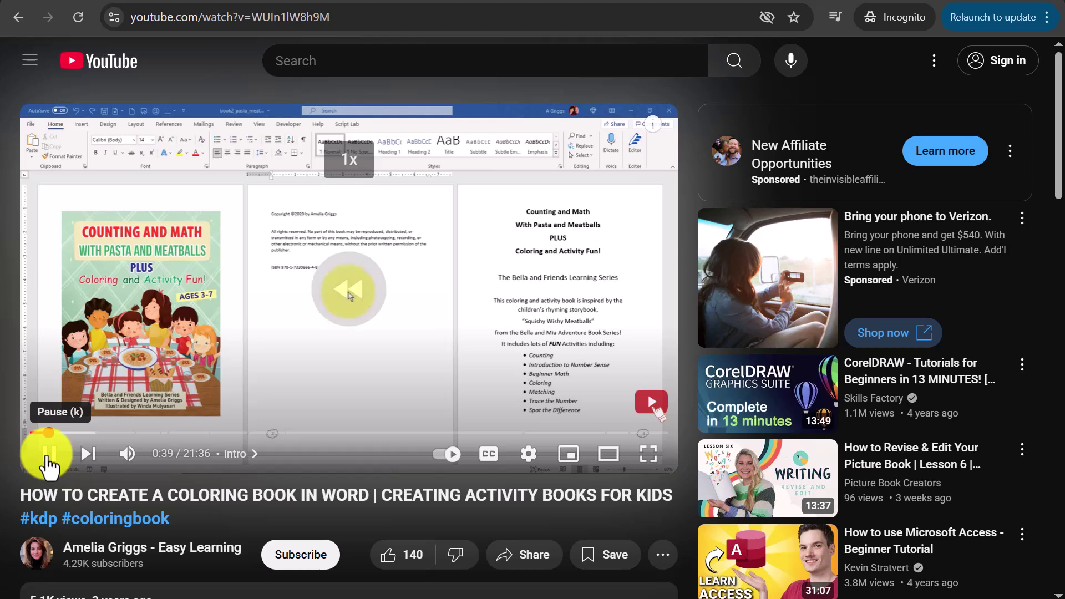
left_click(47, 454)
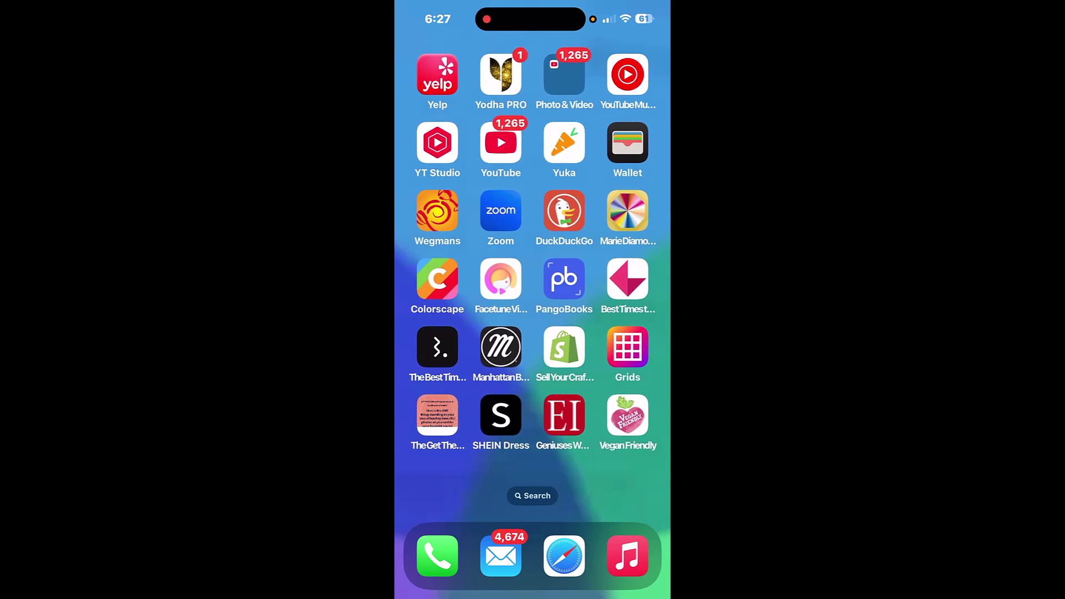
Step: Launch the YouTube app from the iPhone home screen
left_click(501, 142)
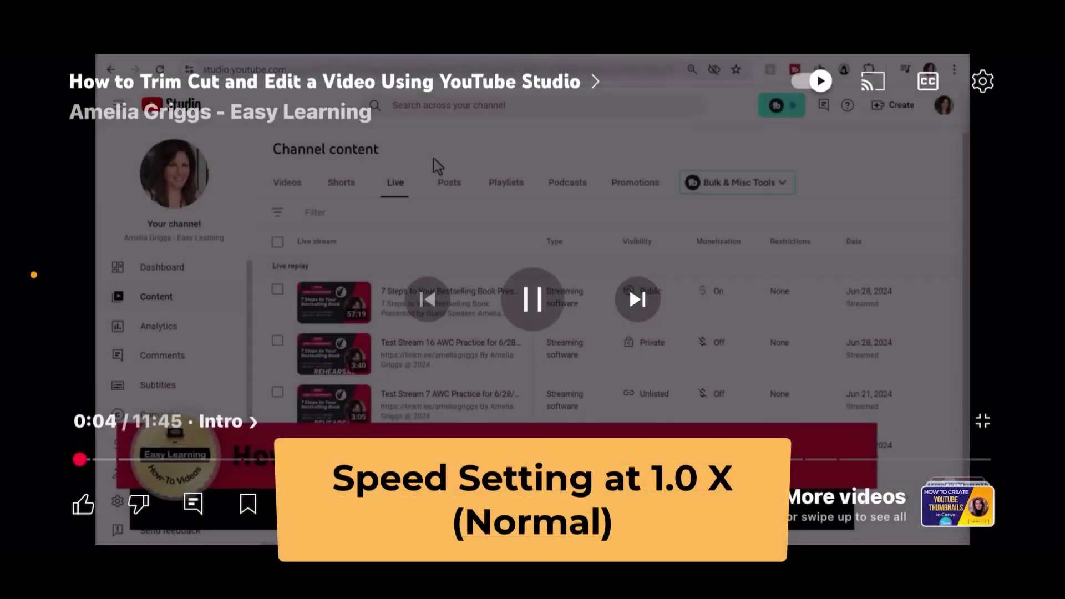
Step: Set the app video's playback speed to 1.5x and resume playing
left_click(532, 300)
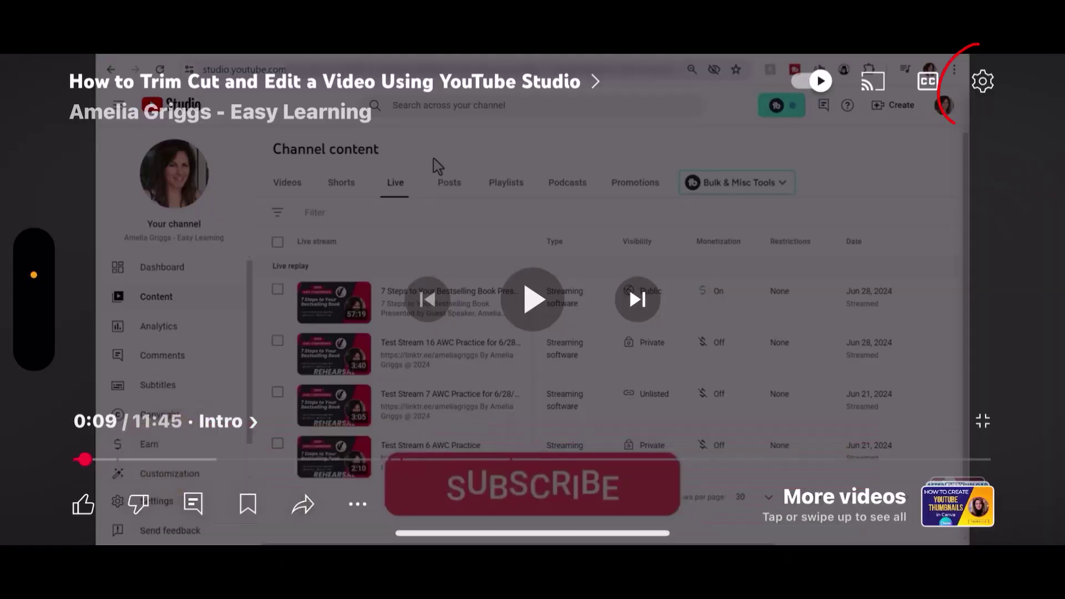
left_click(982, 81)
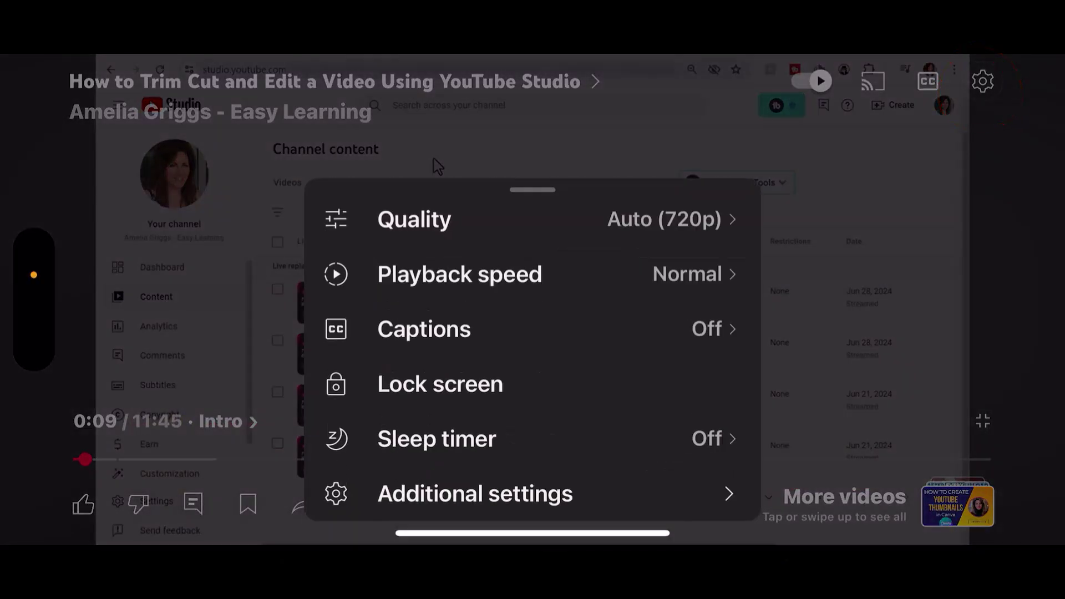
left_click(459, 274)
left_click(626, 469)
left_click(532, 299)
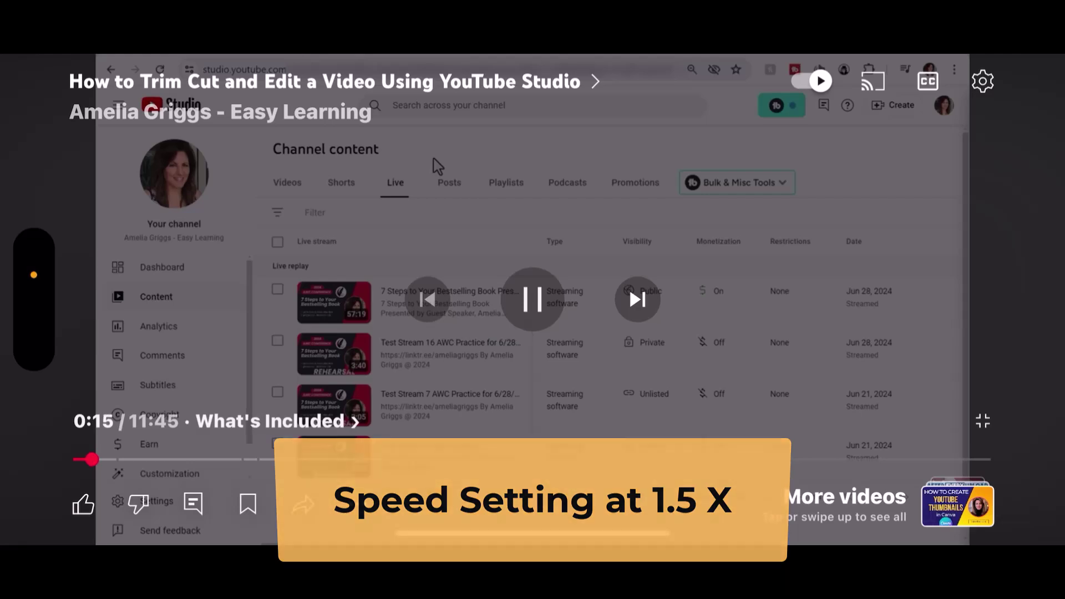
Step: Change the playback speed to 2x, play, and pause at 0:21
left_click(532, 300)
left_click(982, 81)
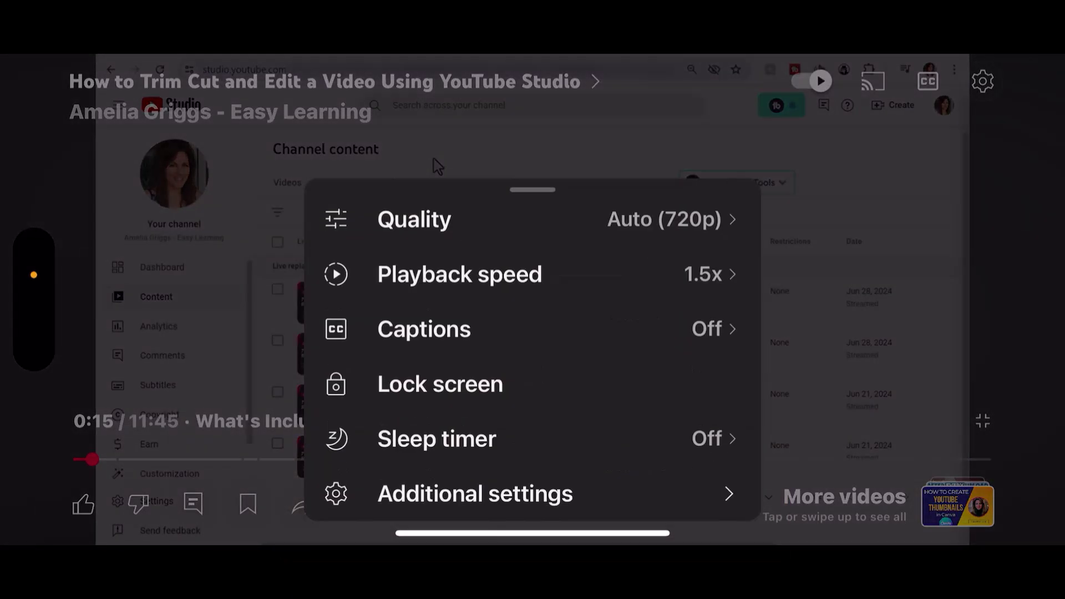
left_click(460, 274)
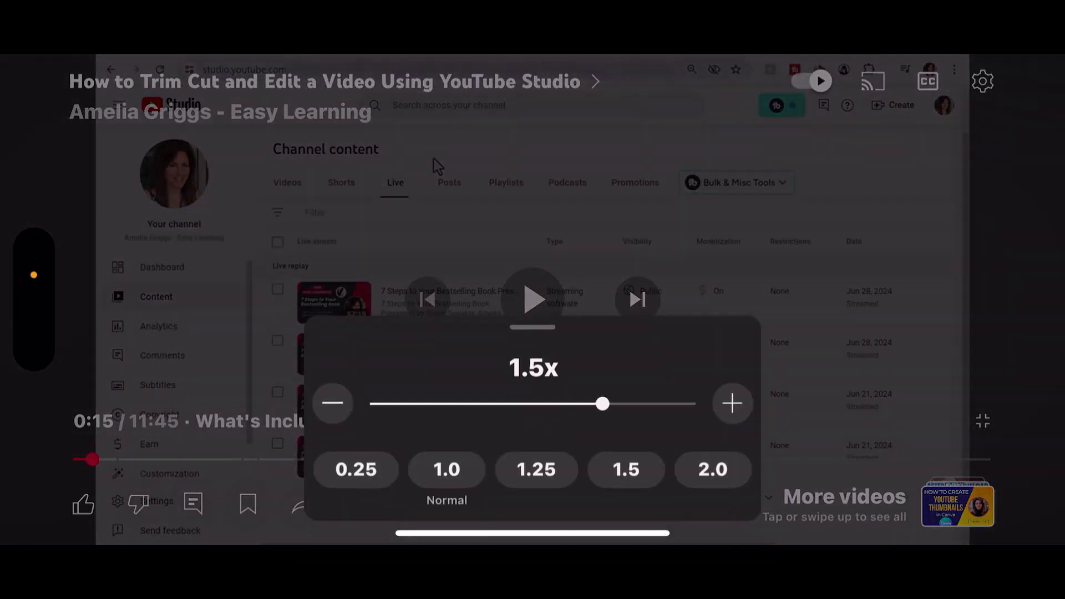
left_click(713, 469)
left_click(533, 299)
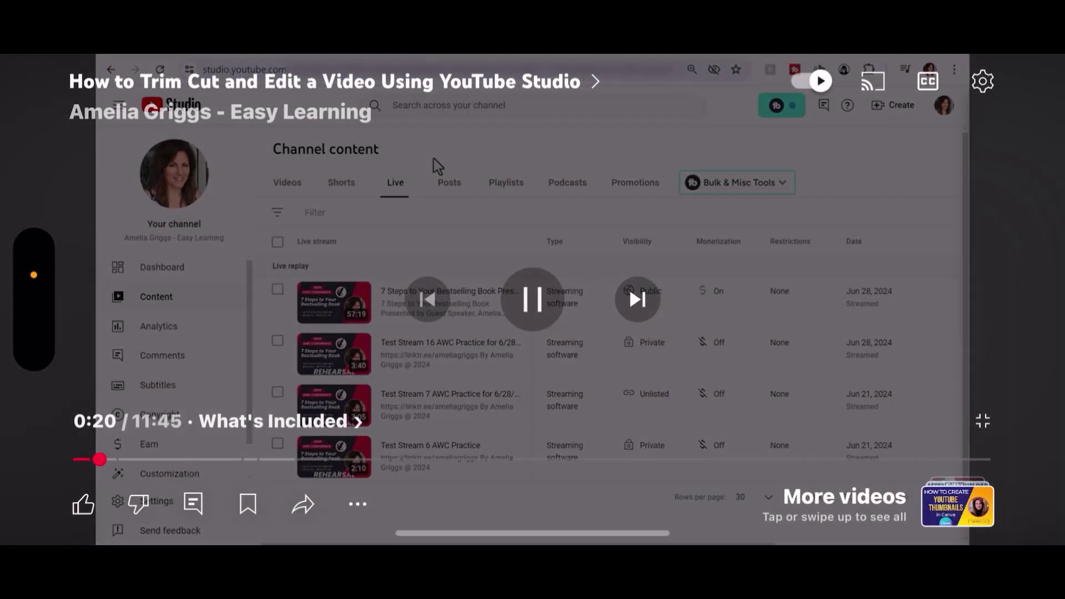
left_click(533, 300)
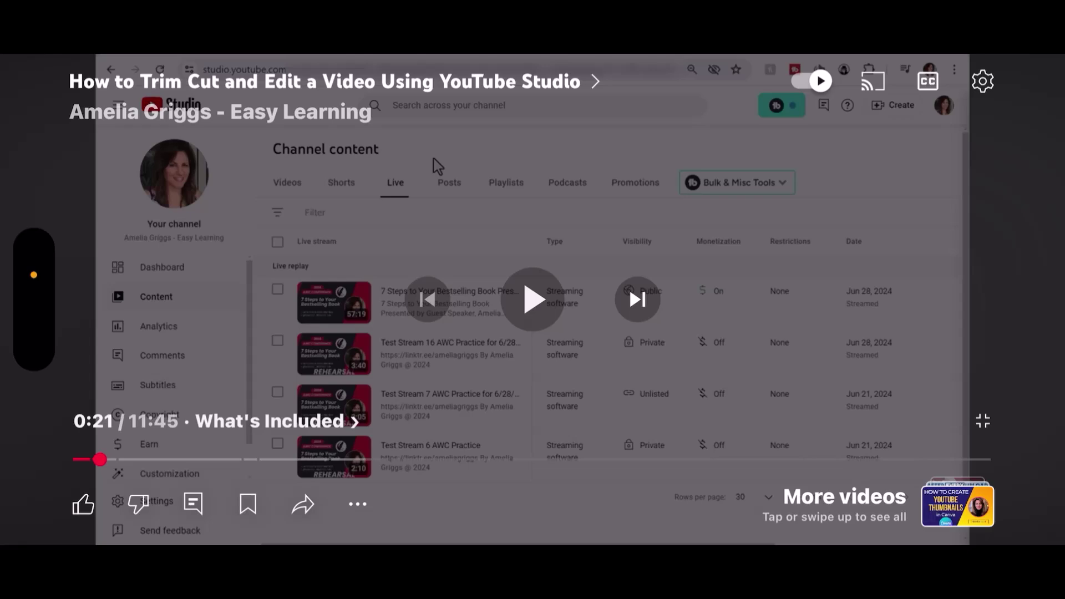
Step: Slow the trim-and-edit tutorial from 2x to 0.75x, play briefly, and pause at 0:24
left_click(983, 81)
left_click(499, 274)
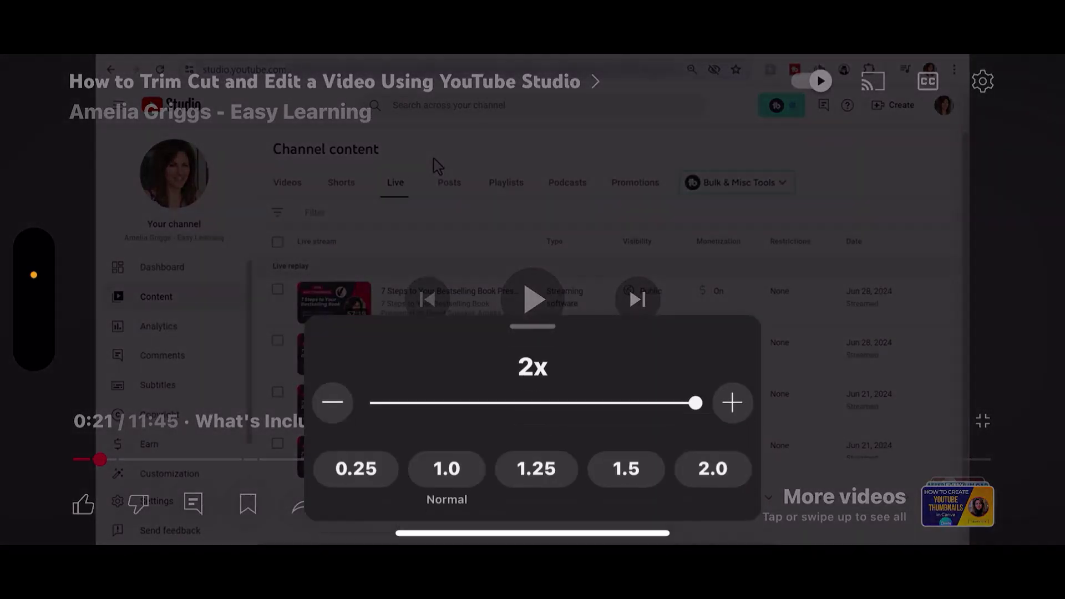
left_click_drag(695, 403, 466, 404)
left_click(532, 222)
left_click(533, 299)
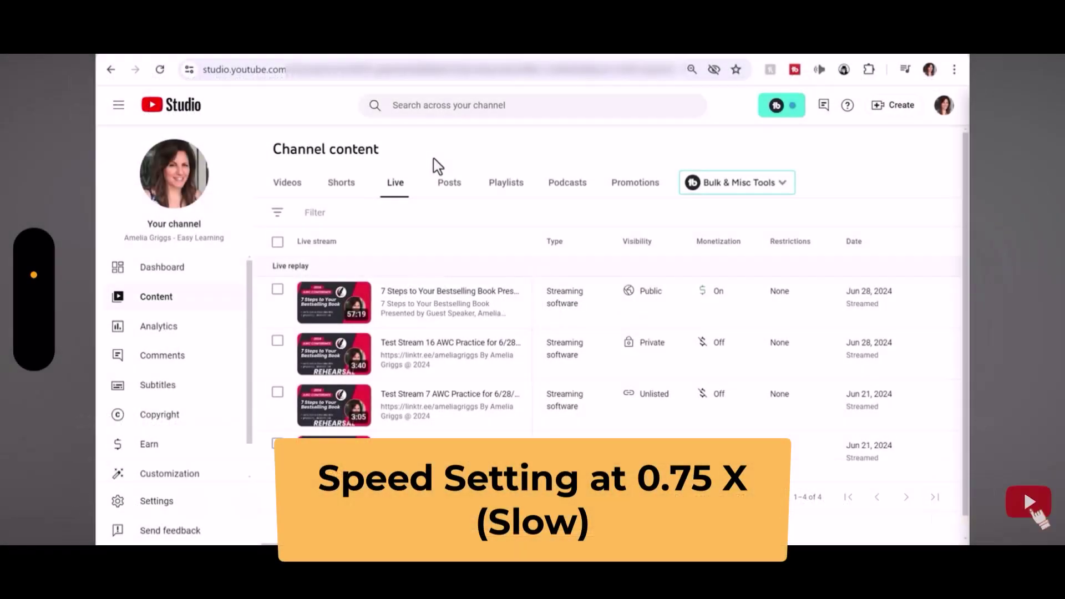
left_click(533, 221)
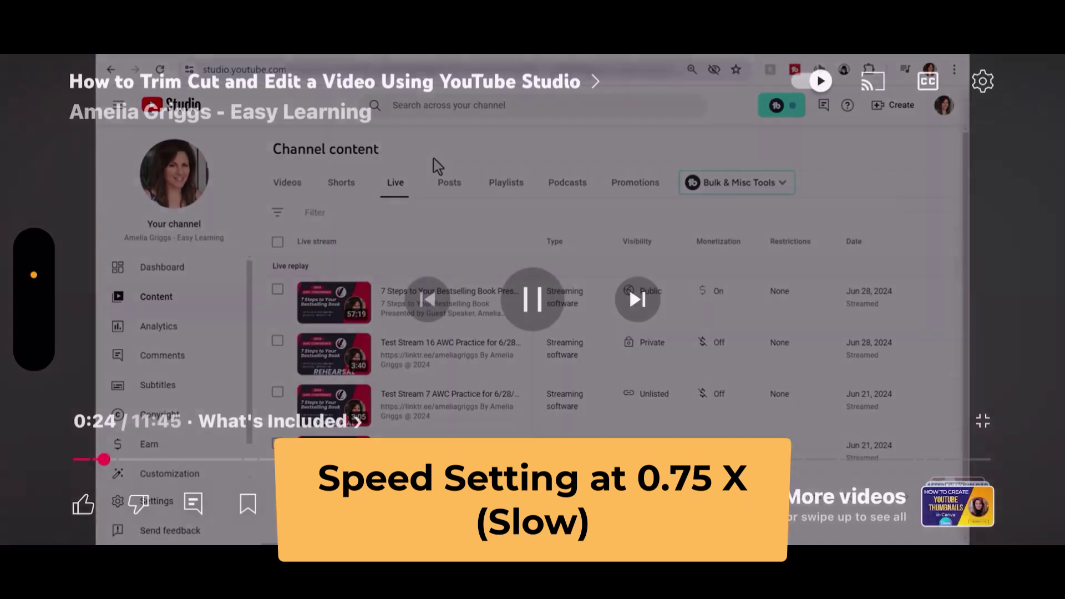
left_click(532, 300)
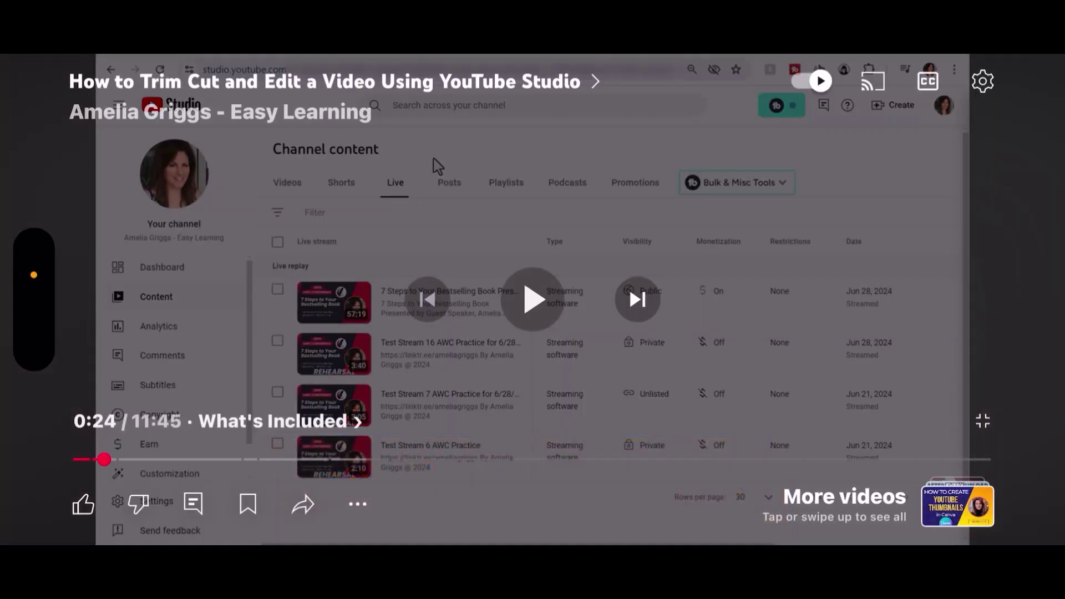